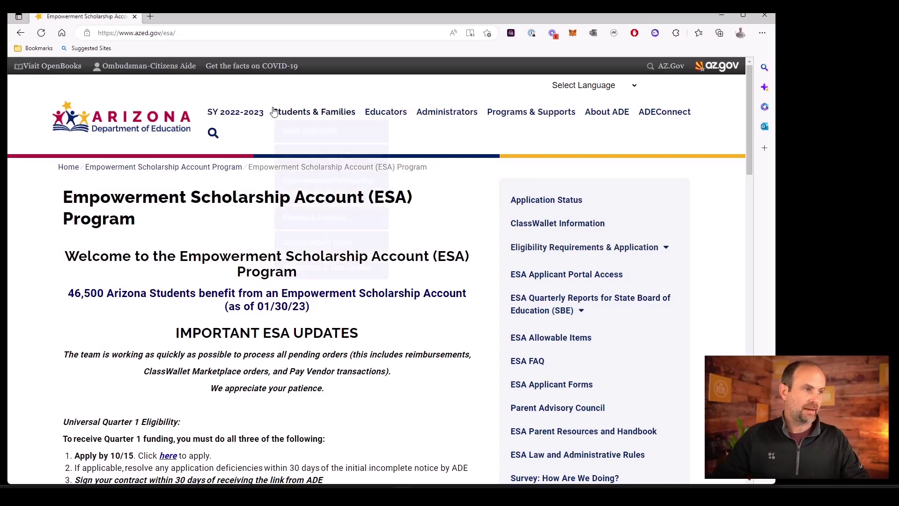
Open a new browser tab beside the ESA program page.
{"action": "left_click", "coordinate": [150, 16]}
Go to google.com, search 'arizona esa', and open the official azed.gov ESA Program result.
{"action": "type", "text": "go"}
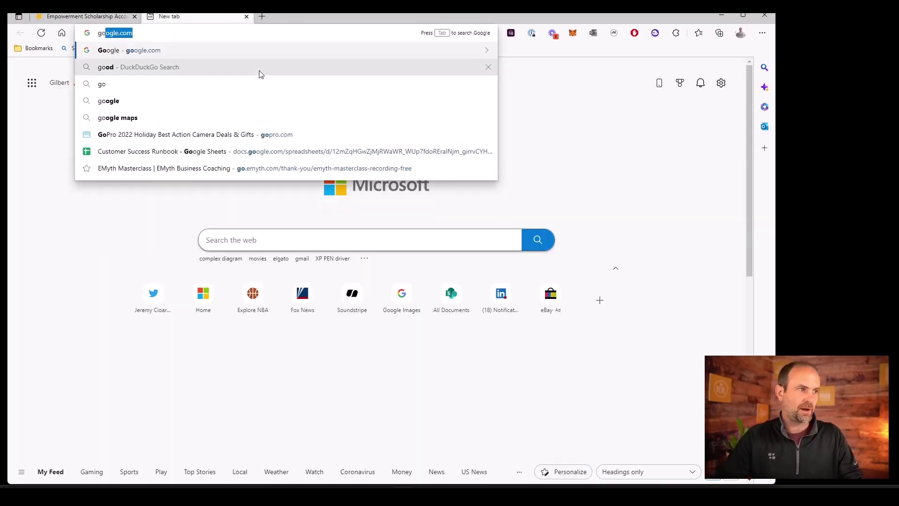
{"action": "key", "text": "Return"}
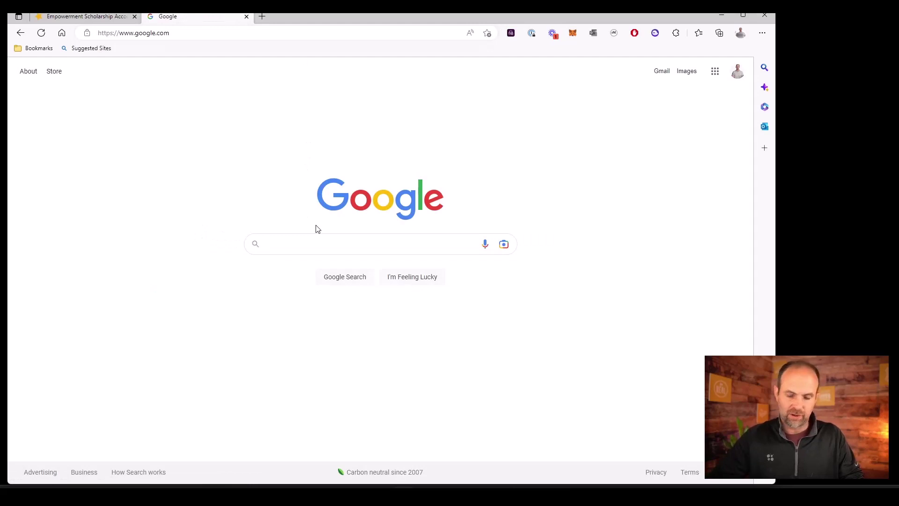
{"action": "type", "text": "are"}
{"action": "key", "text": "BackSpace"}
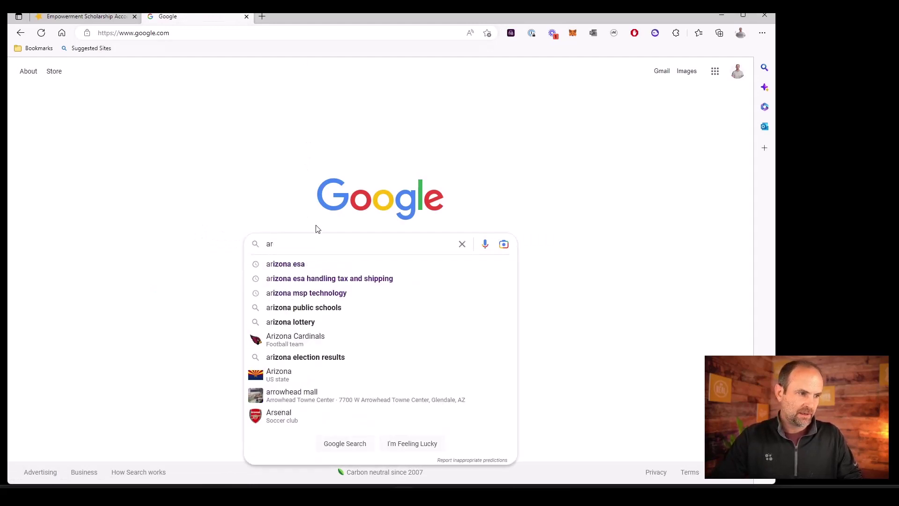
{"action": "type", "text": "izona esa"}
{"action": "key", "text": "Return"}
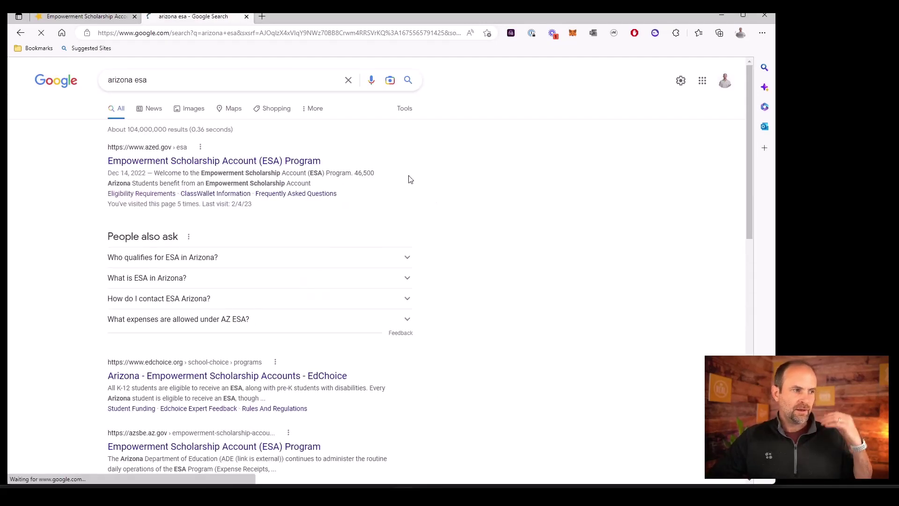
{"action": "left_click", "coordinate": [195, 163]}
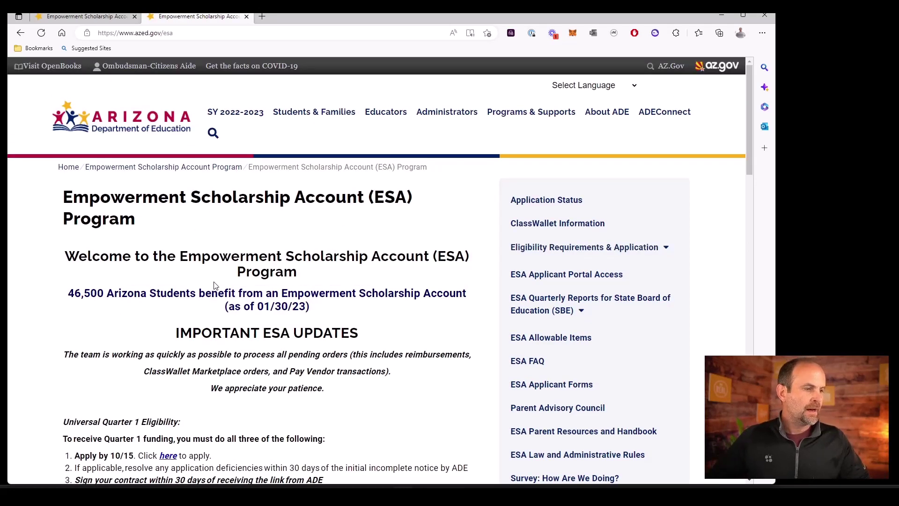
Scroll down the ESA page and choose 'Apply Now for the 2022-2023 School Year'.
{"action": "scroll", "coordinate": [223, 275], "scroll_direction": "down", "scroll_amount": 2}
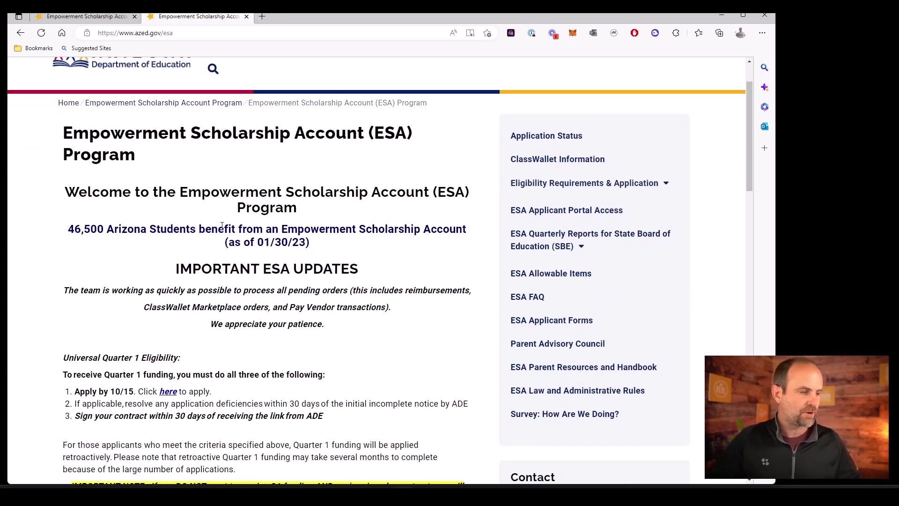
{"action": "scroll", "coordinate": [201, 235], "scroll_direction": "down", "scroll_amount": 6}
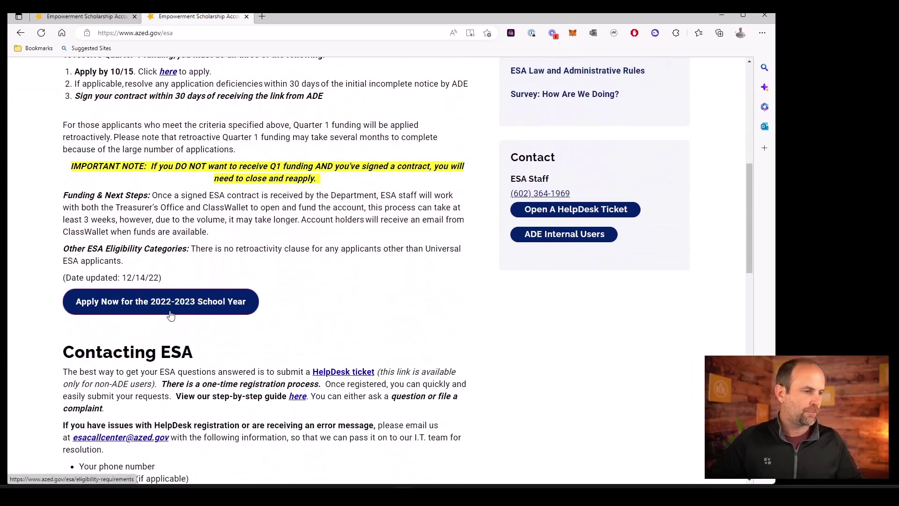
{"action": "left_click", "coordinate": [170, 311]}
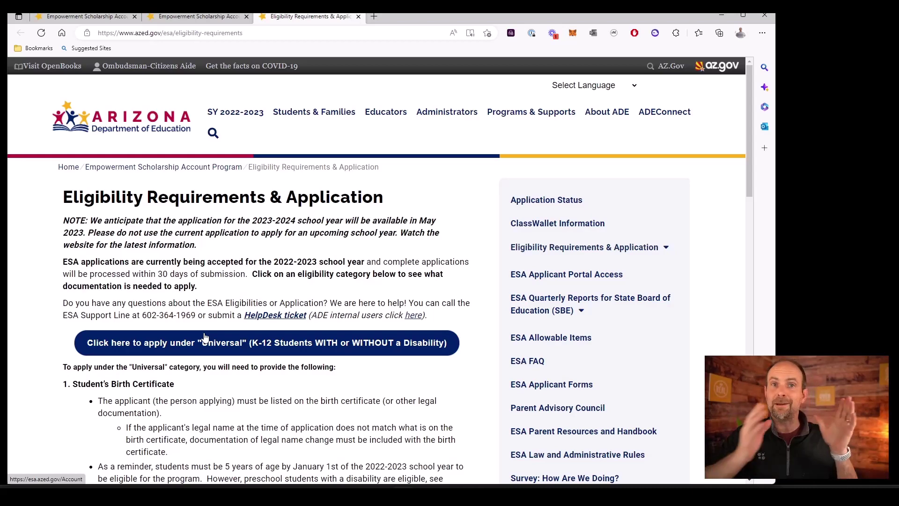
Apply under the Universal K-12 category, then return from ADEConnect sign-in to the account question page.
{"action": "left_click", "coordinate": [272, 344]}
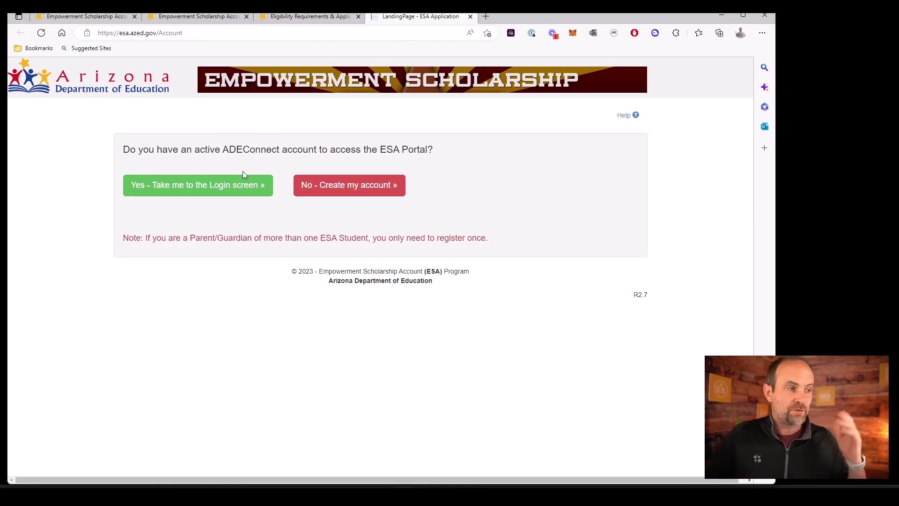
{"action": "left_click", "coordinate": [237, 185]}
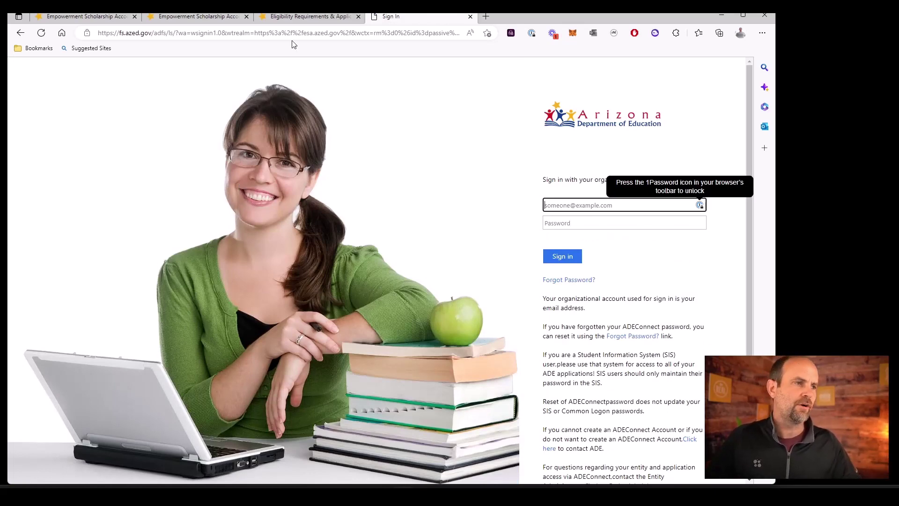
{"action": "left_click", "coordinate": [310, 16]}
{"action": "scroll", "coordinate": [264, 215], "scroll_direction": "down", "scroll_amount": 1}
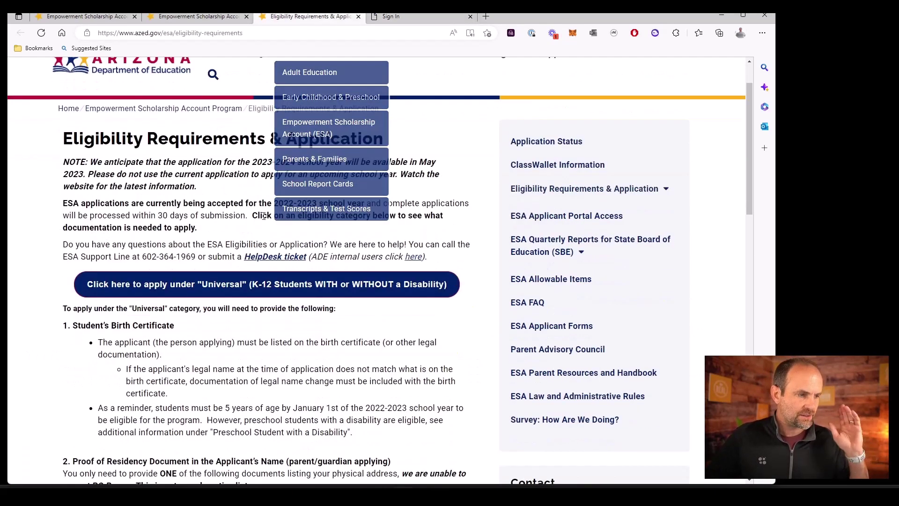
{"action": "scroll", "coordinate": [264, 215], "scroll_direction": "up", "scroll_amount": 2}
{"action": "left_click", "coordinate": [401, 18]}
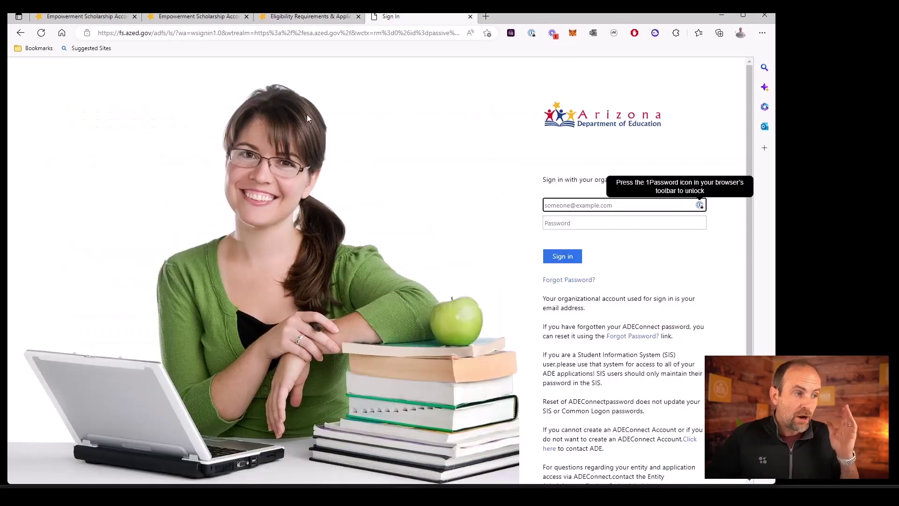
{"action": "left_click", "coordinate": [20, 32]}
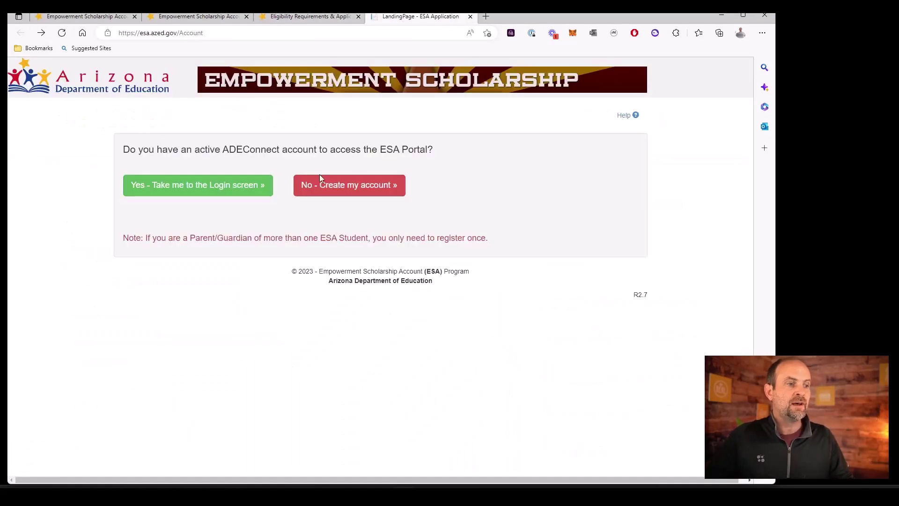
Choose 'No - Create my account' and enter the guardian's name, phone number and e-mail address.
{"action": "left_click", "coordinate": [334, 192]}
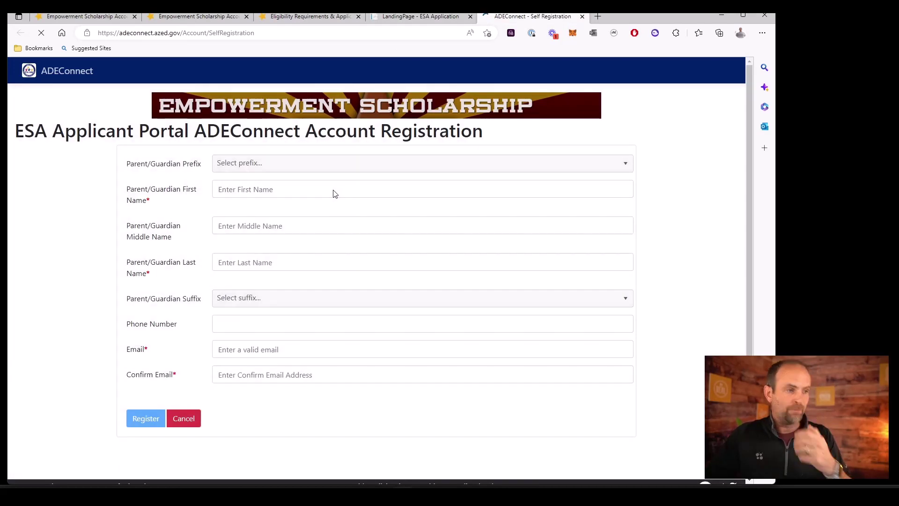
{"action": "type", "text": "MooshkaTest"}
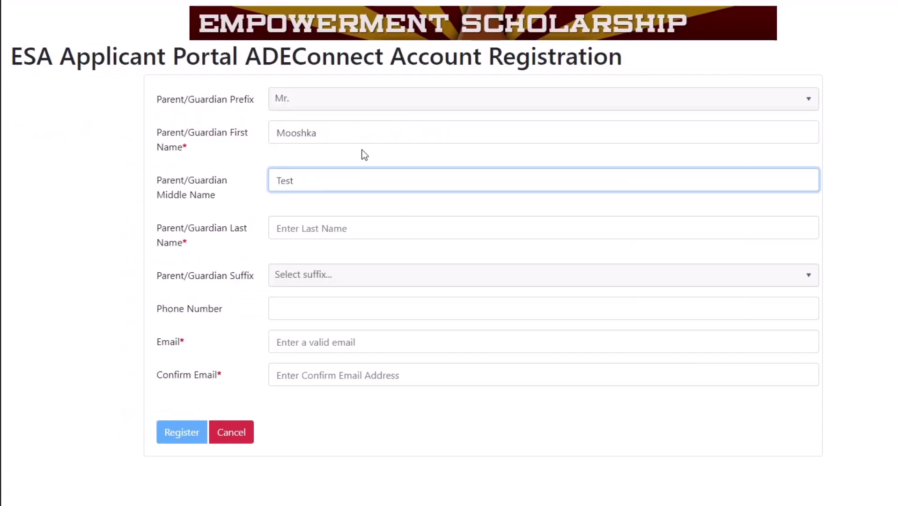
{"action": "left_click", "coordinate": [421, 349]}
{"action": "key", "text": "Tab"}
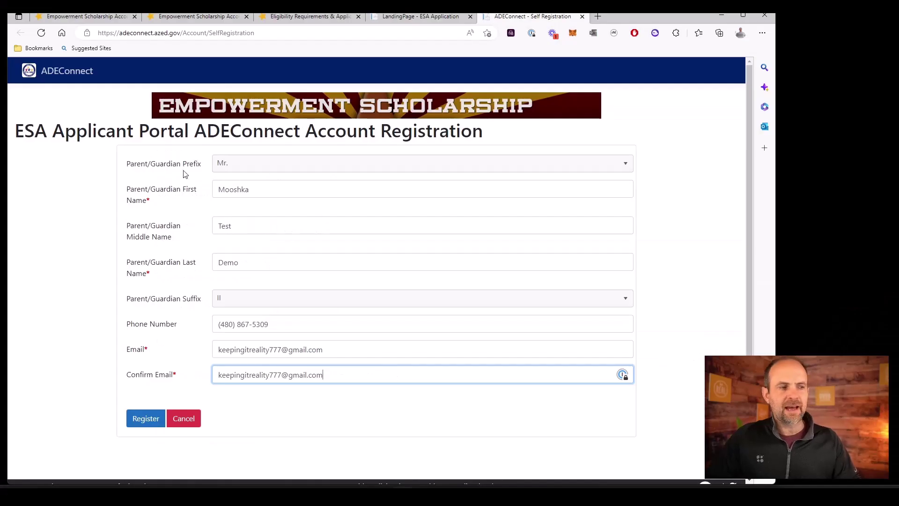
Review the first, middle and last name fields and submit the registration form.
{"action": "left_click", "coordinate": [240, 188]}
{"action": "left_click", "coordinate": [246, 228]}
{"action": "left_click", "coordinate": [237, 264]}
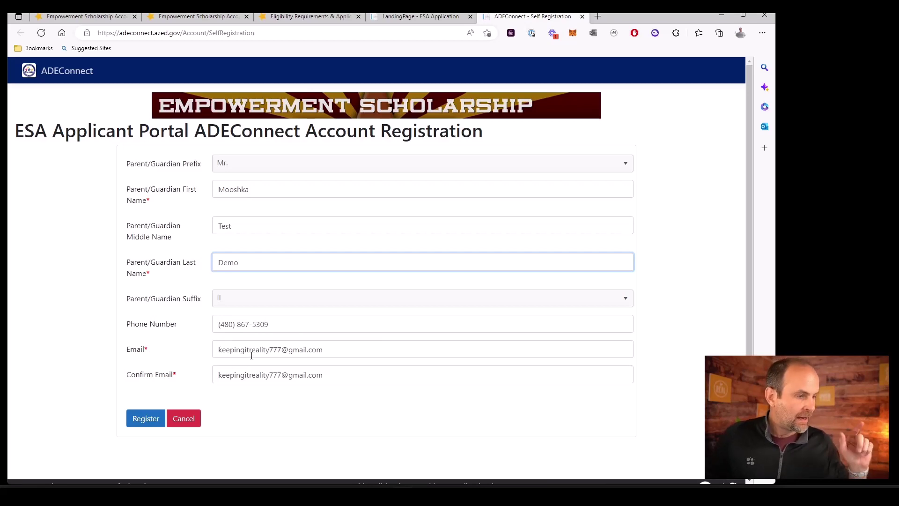
{"action": "left_click", "coordinate": [155, 418]}
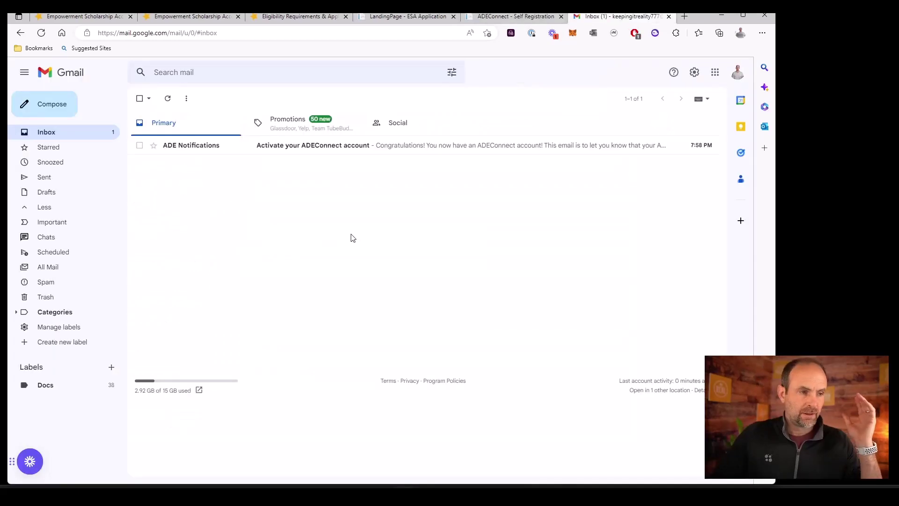
Open the ADE Notifications activation email and follow its verification link.
{"action": "left_click", "coordinate": [207, 150]}
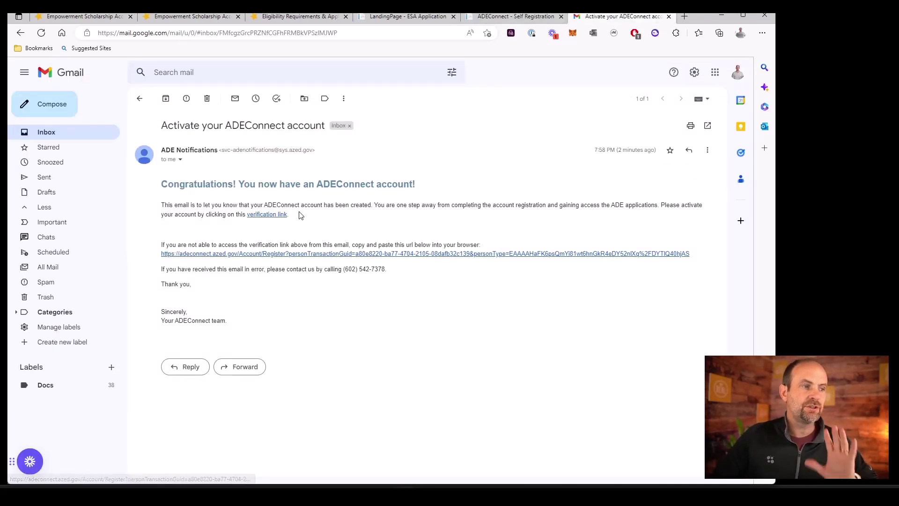
{"action": "left_click", "coordinate": [262, 215]}
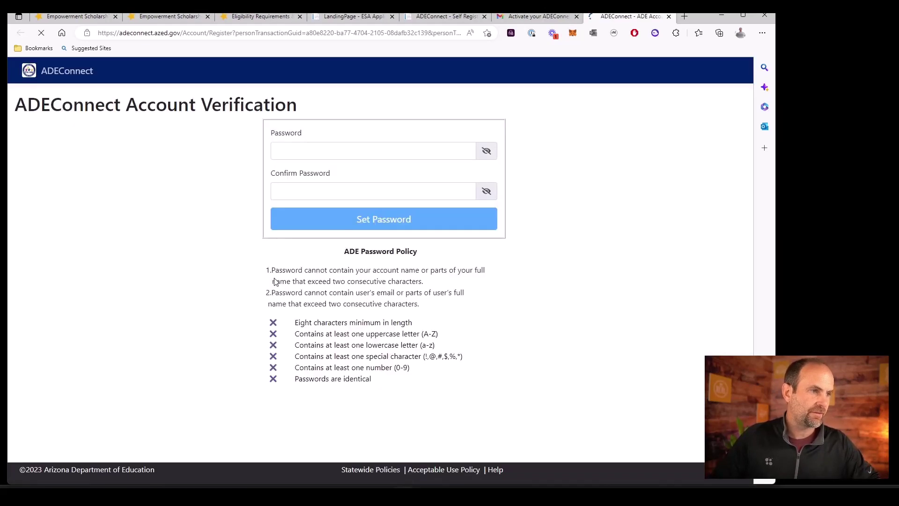
Enter and confirm the account password, save it, and follow the home.azed.gov/Portal link.
{"action": "left_click", "coordinate": [295, 144]}
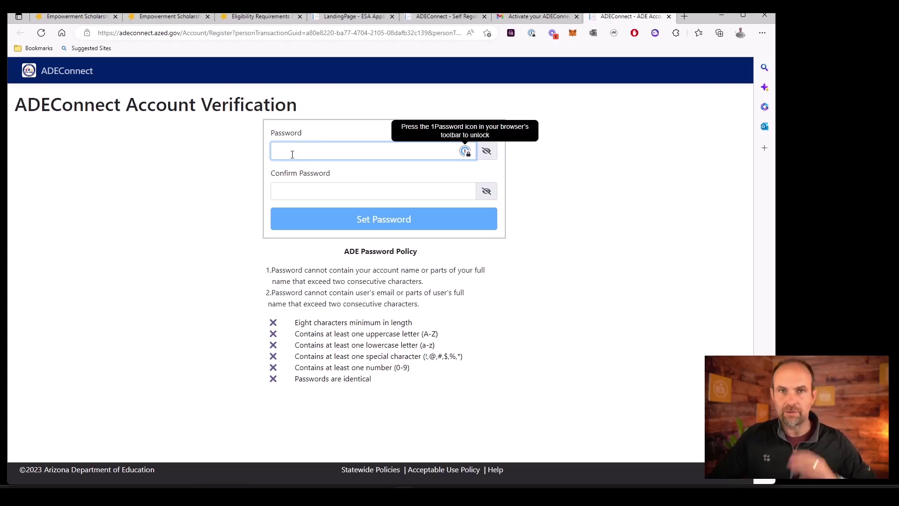
{"action": "key", "text": "ctrl+v"}
{"action": "left_click", "coordinate": [318, 195]}
{"action": "key", "text": "ctrl+v"}
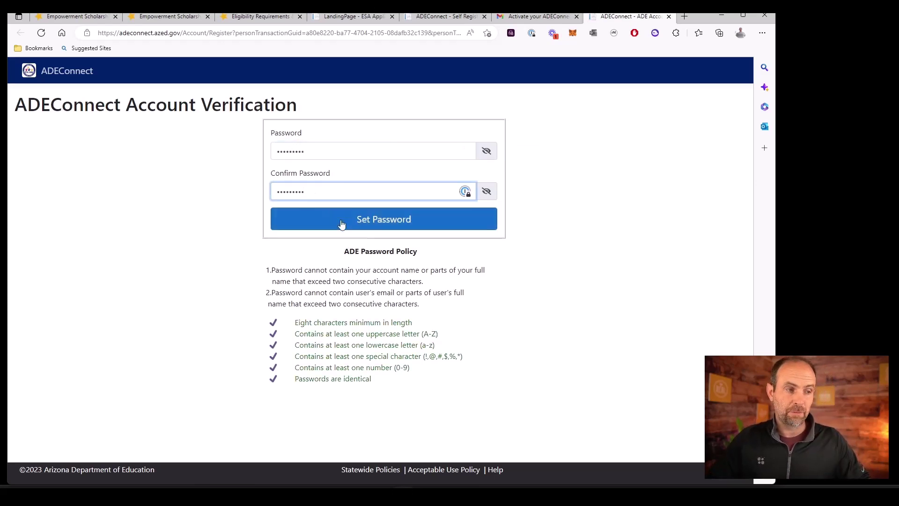
{"action": "left_click", "coordinate": [341, 224]}
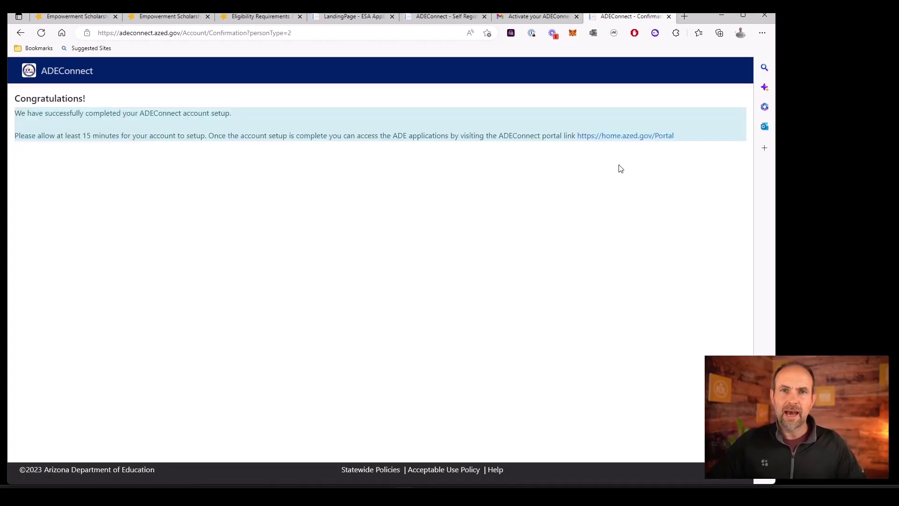
{"action": "left_click_drag", "start_coordinate": [49, 139], "coordinate": [141, 144]}
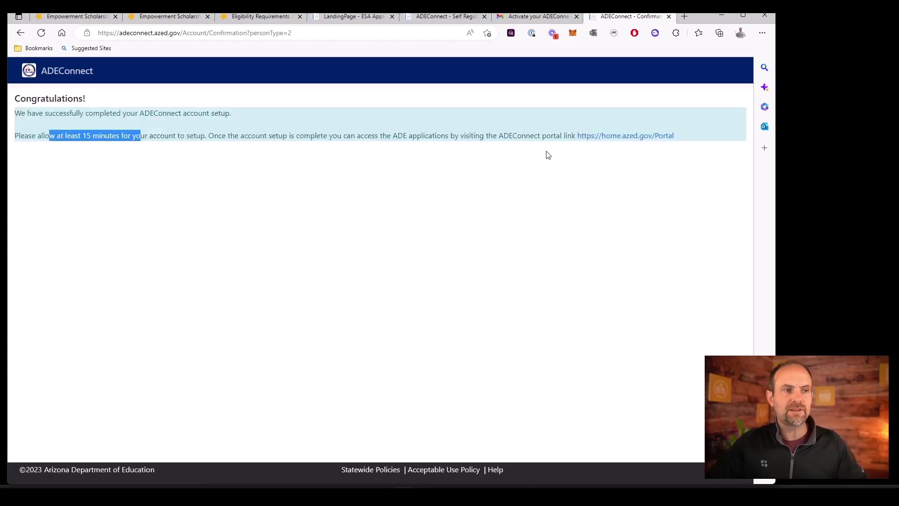
{"action": "left_click", "coordinate": [621, 140]}
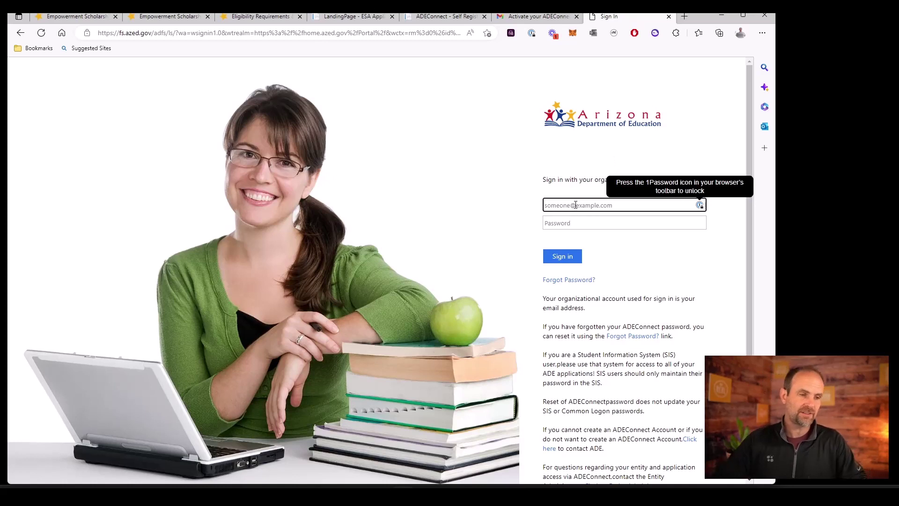
Sign in with 1Password-autofilled credentials and accept the Acceptable Use Policy.
{"action": "key", "text": "ctrl+backslash"}
{"action": "left_click", "coordinate": [574, 262]}
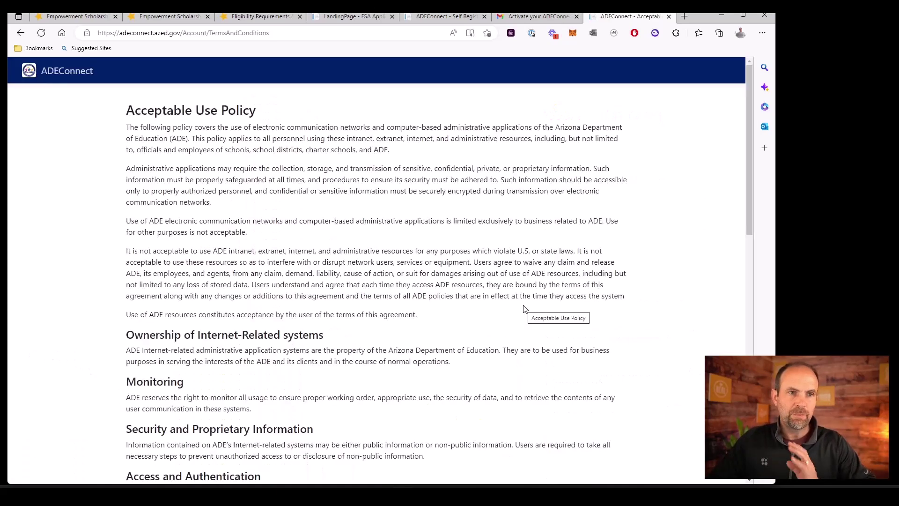
{"action": "scroll", "coordinate": [524, 307], "scroll_direction": "down", "scroll_amount": 15}
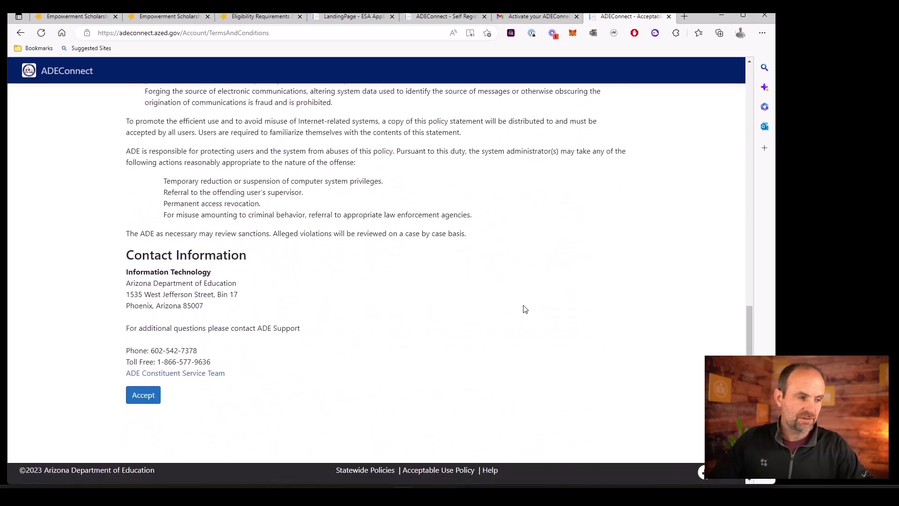
{"action": "left_click", "coordinate": [143, 395]}
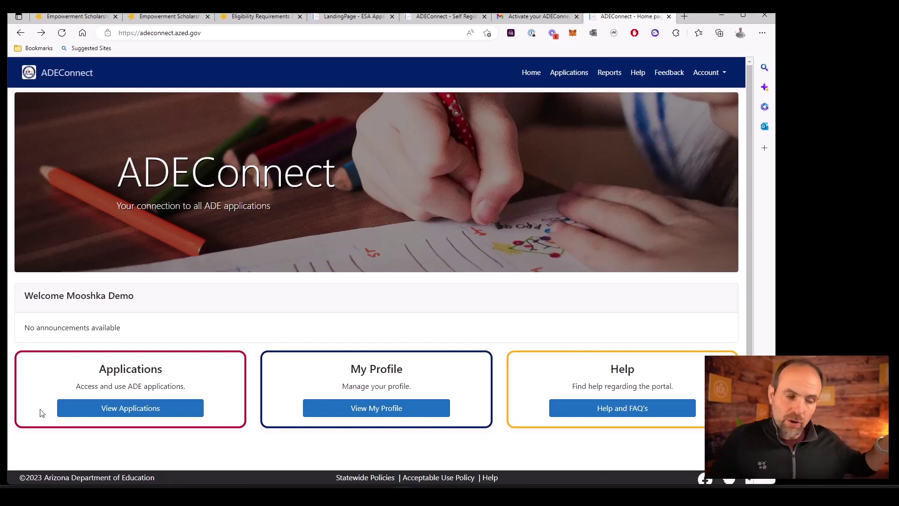
Open View Applications and launch the ESA Applicant Portal under Independent Applications.
{"action": "left_click", "coordinate": [157, 408]}
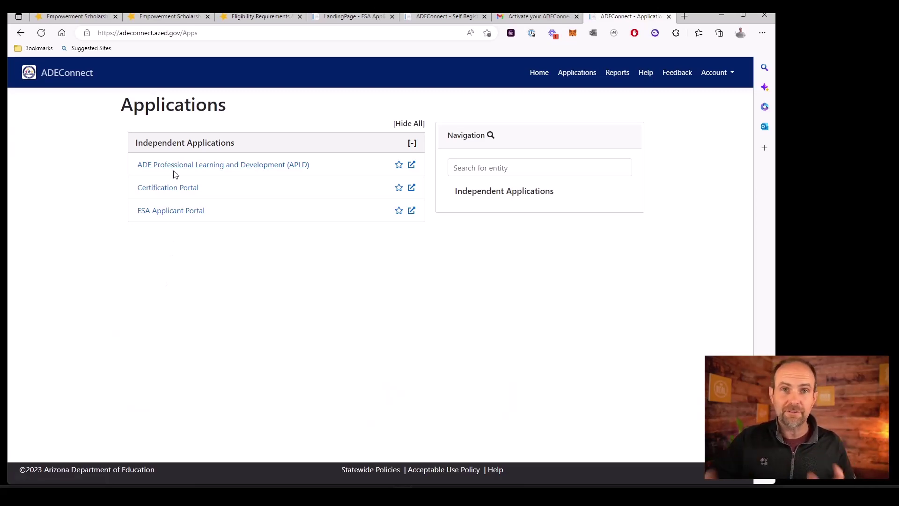
{"action": "left_click", "coordinate": [172, 211]}
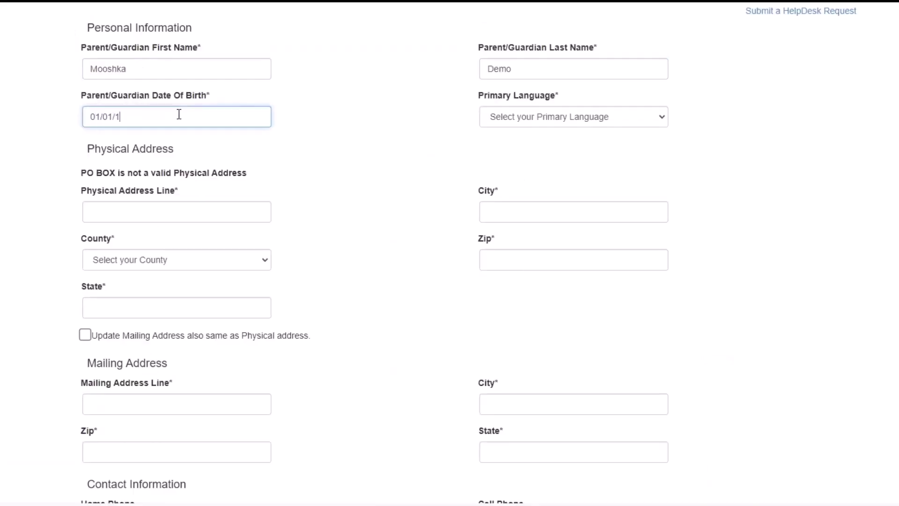
Fill in the applicant's phone, street, city, ZIP and state, match the mailing address, and save.
{"action": "type", "text": "970"}
{"action": "left_click", "coordinate": [215, 212]}
{"action": "key", "text": "Tab"}
{"action": "type", "text": "Phoenix85044AZ"}
{"action": "left_click", "coordinate": [84, 335]}
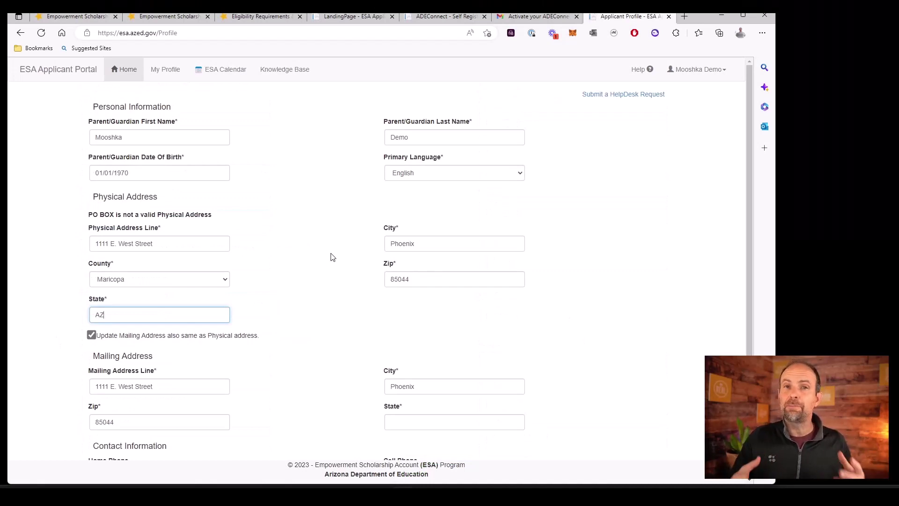
{"action": "scroll", "coordinate": [331, 256], "scroll_direction": "down", "scroll_amount": 2}
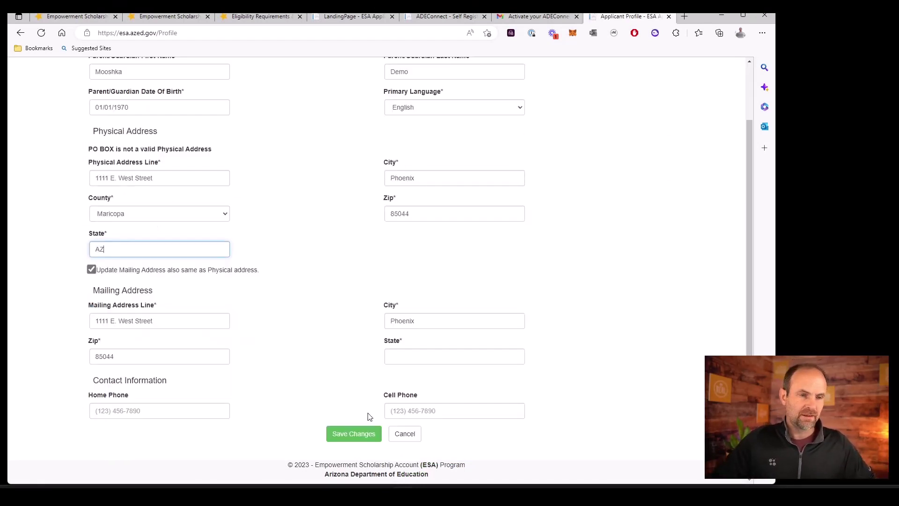
{"action": "left_click", "coordinate": [365, 440]}
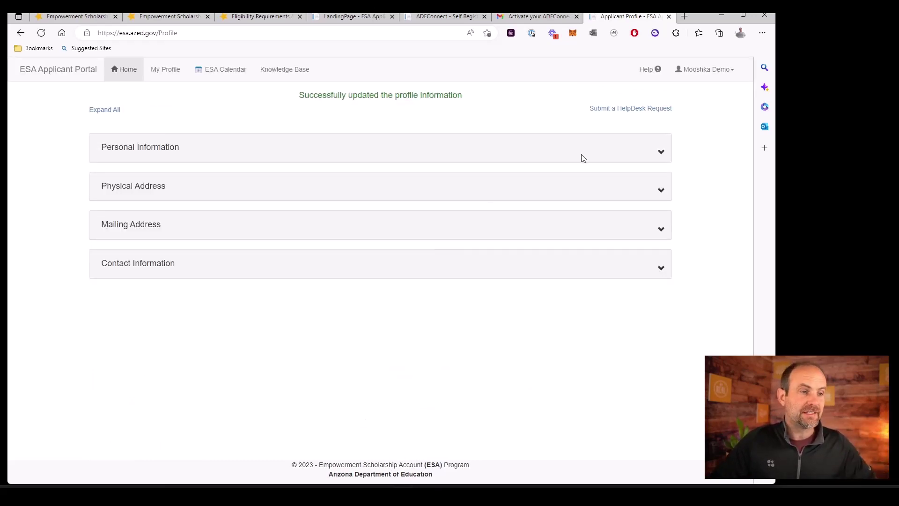
Expand the saved personal information and physical address sections, then return to the portal home.
{"action": "left_click", "coordinate": [659, 156]}
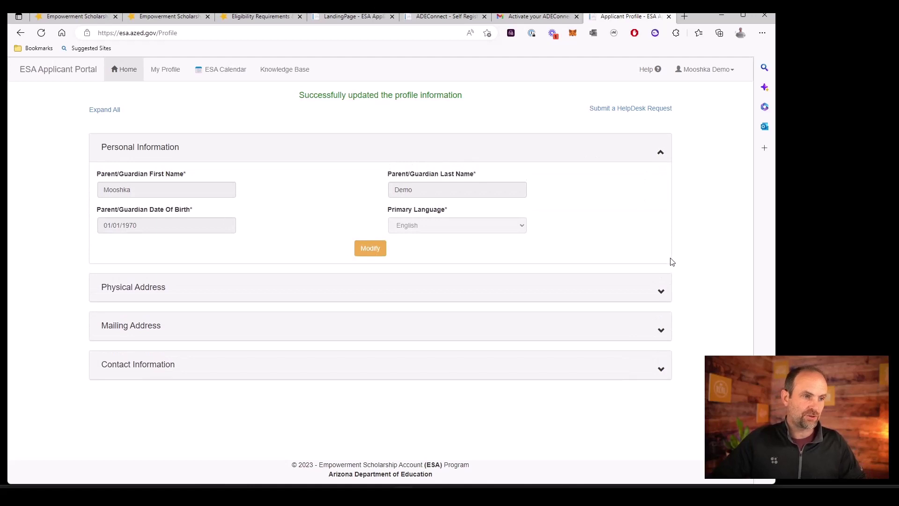
{"action": "left_click", "coordinate": [664, 297]}
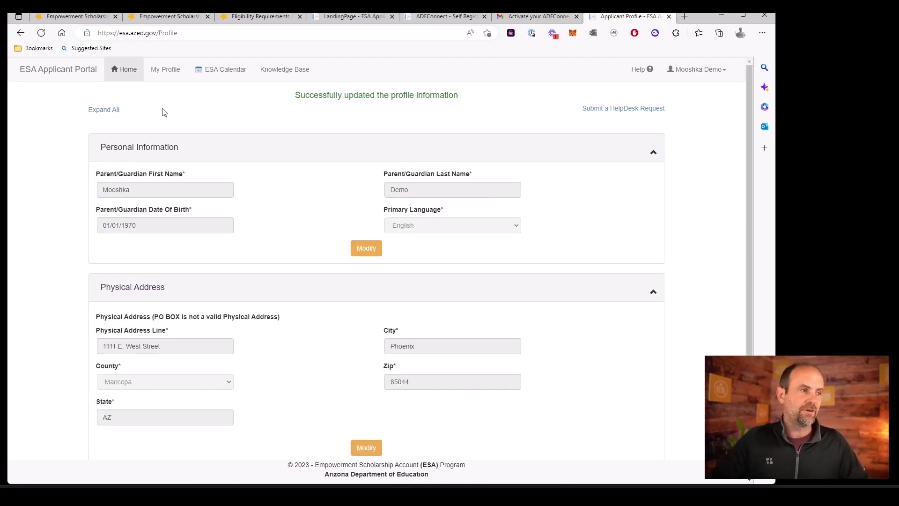
{"action": "left_click", "coordinate": [165, 70]}
{"action": "left_click", "coordinate": [115, 74]}
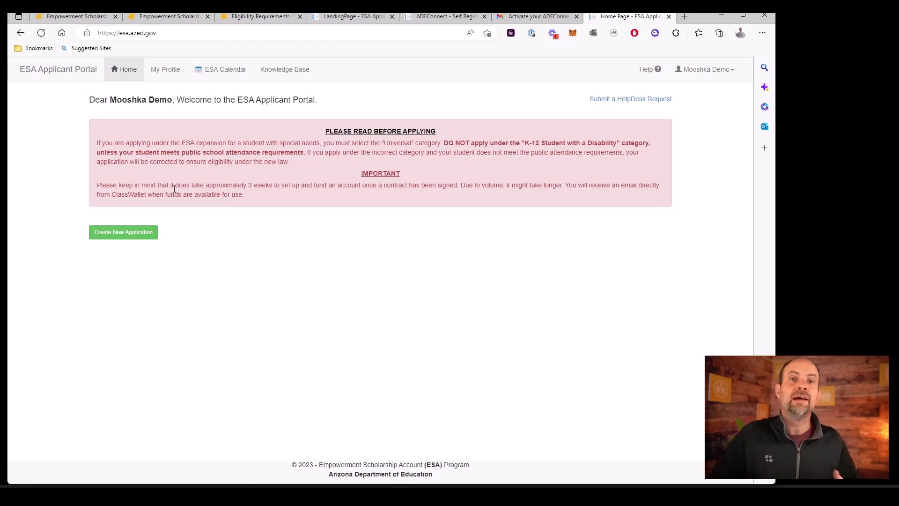
Start a new ESA application answering Yes to Arizona residency, Universal eligibility, and No current IEP.
{"action": "left_click", "coordinate": [124, 232]}
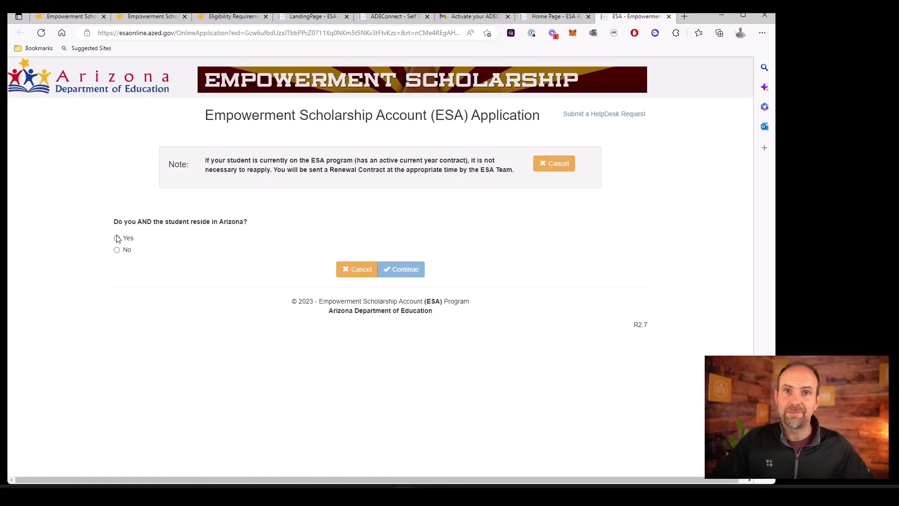
{"action": "left_click", "coordinate": [117, 238]}
{"action": "left_click", "coordinate": [468, 269]}
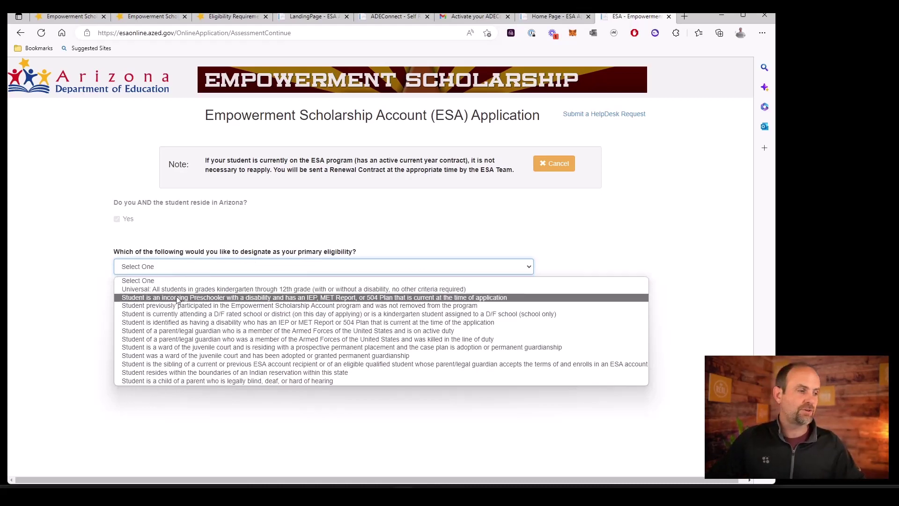
{"action": "left_click", "coordinate": [145, 289]}
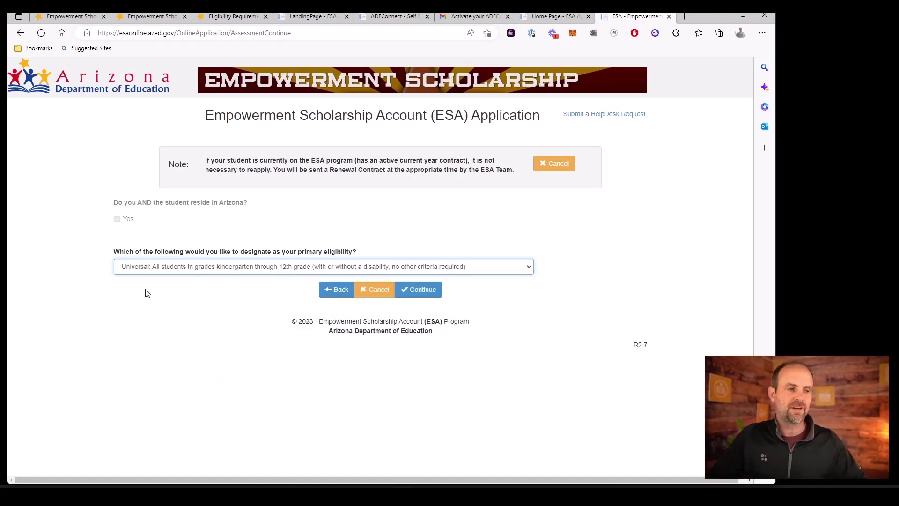
{"action": "left_click", "coordinate": [432, 291]}
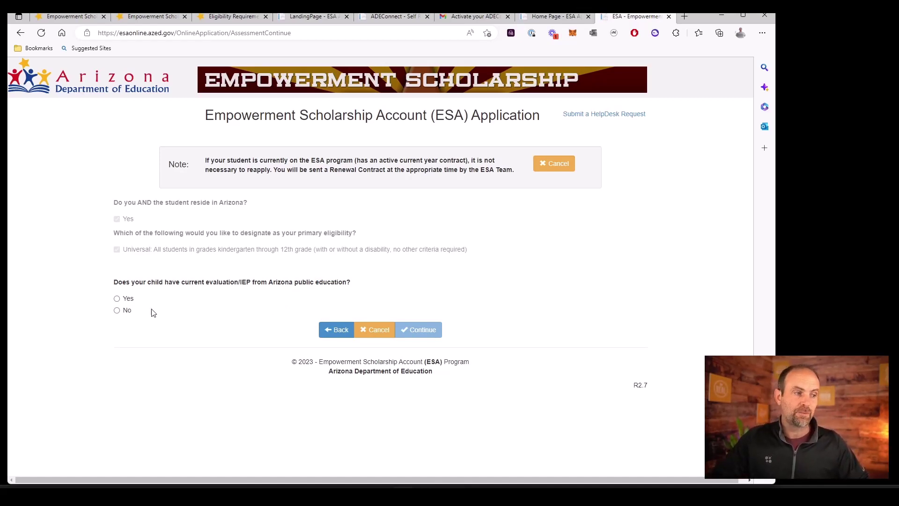
{"action": "left_click", "coordinate": [117, 310]}
{"action": "left_click", "coordinate": [418, 338]}
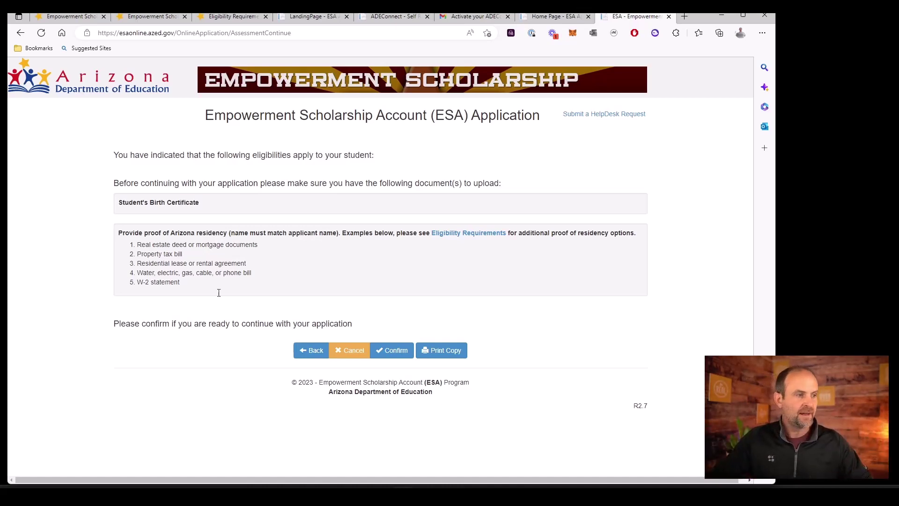
Confirm the required-documents notice to reach the birth certificate and residency upload page.
{"action": "left_click", "coordinate": [397, 352]}
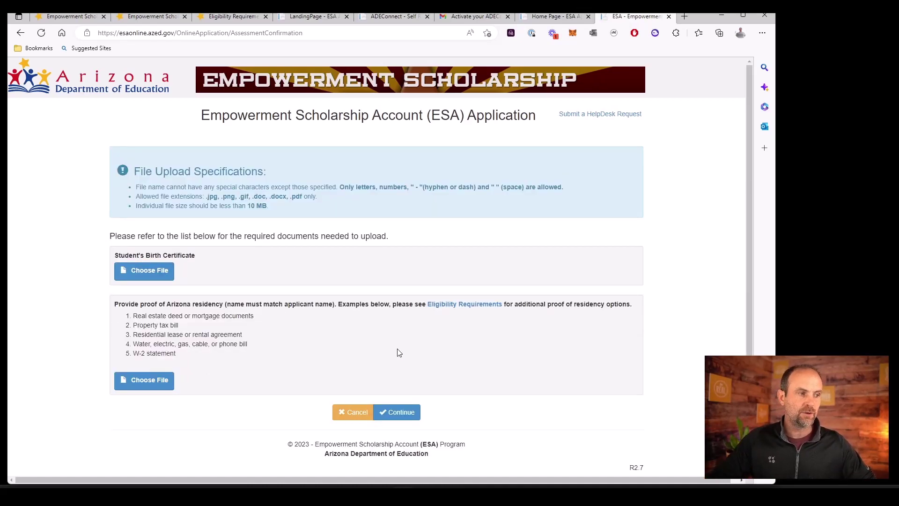
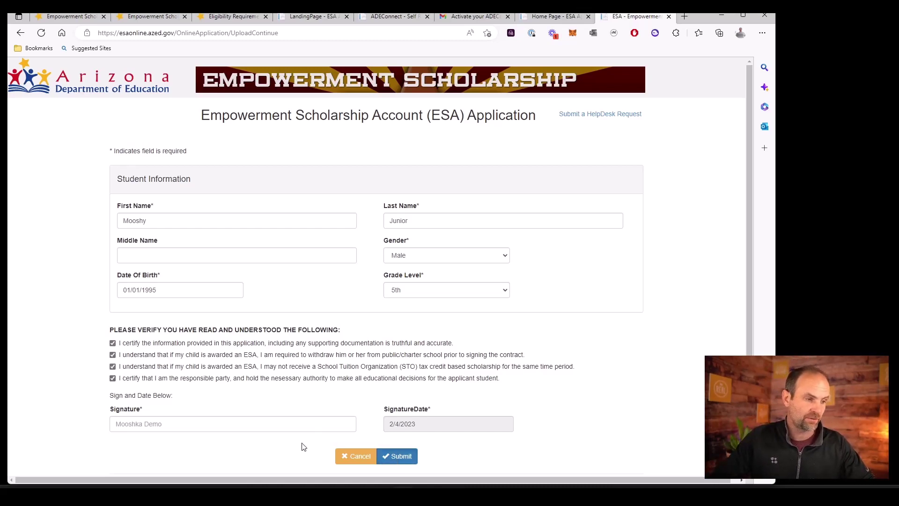
Sign the application with the applicant's full name and submit it.
{"action": "left_click", "coordinate": [285, 427]}
{"action": "type", "text": "M"}
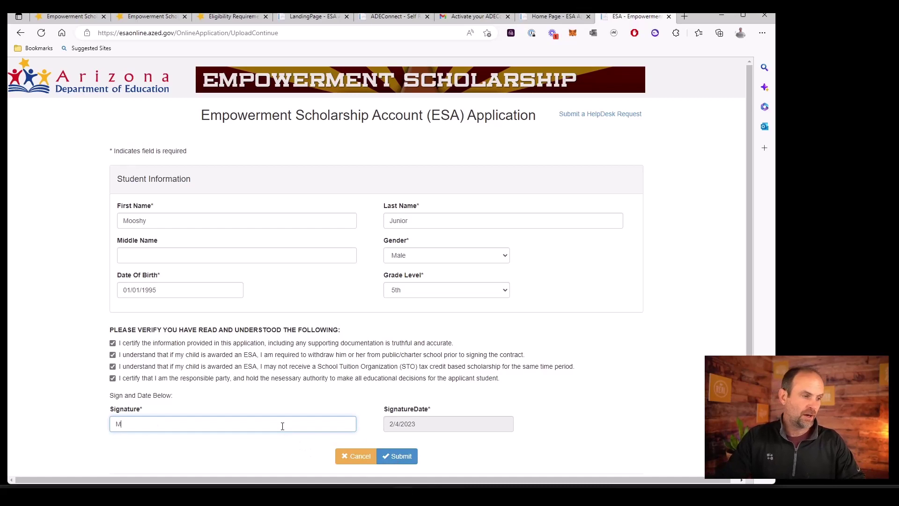
{"action": "type", "text": "ooshka Demo"}
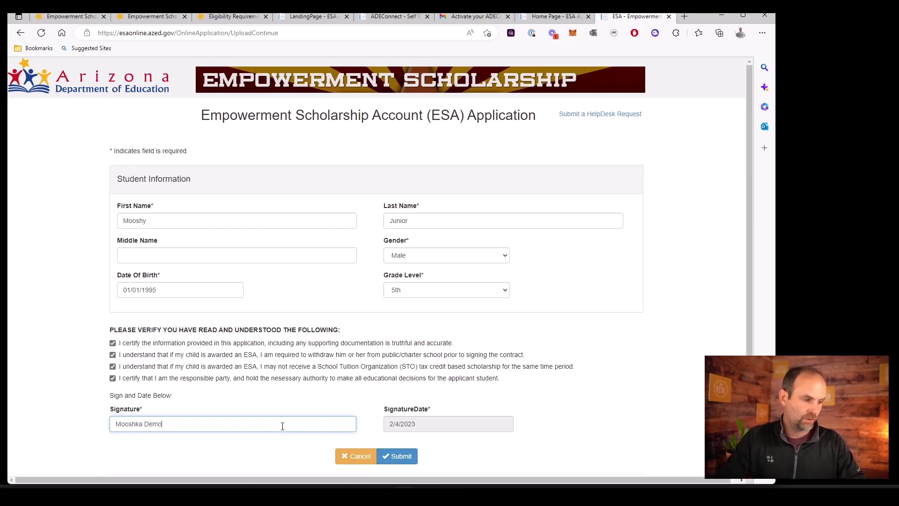
{"action": "left_click", "coordinate": [402, 457]}
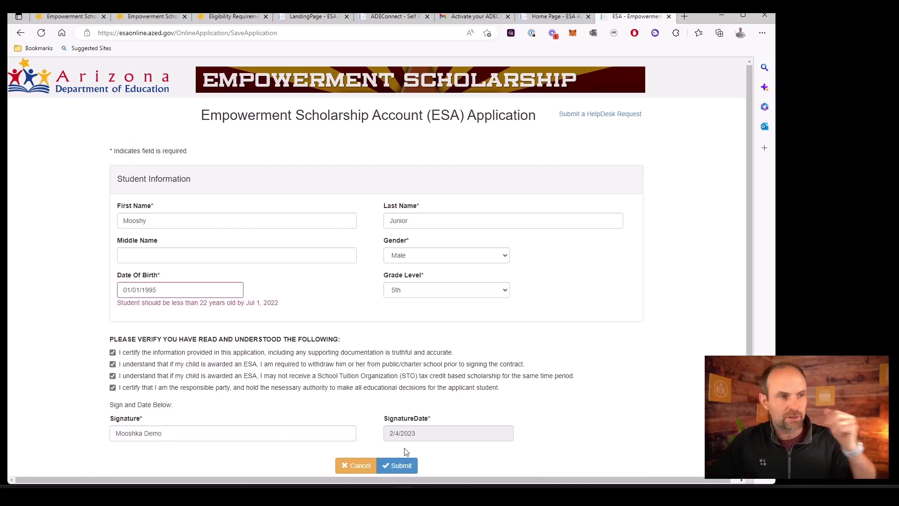
Correct the birth year to 2010 (01/01/2010) and resubmit the application.
{"action": "left_click_drag", "start_coordinate": [175, 290], "coordinate": [143, 291]}
{"action": "type", "text": "2010"}
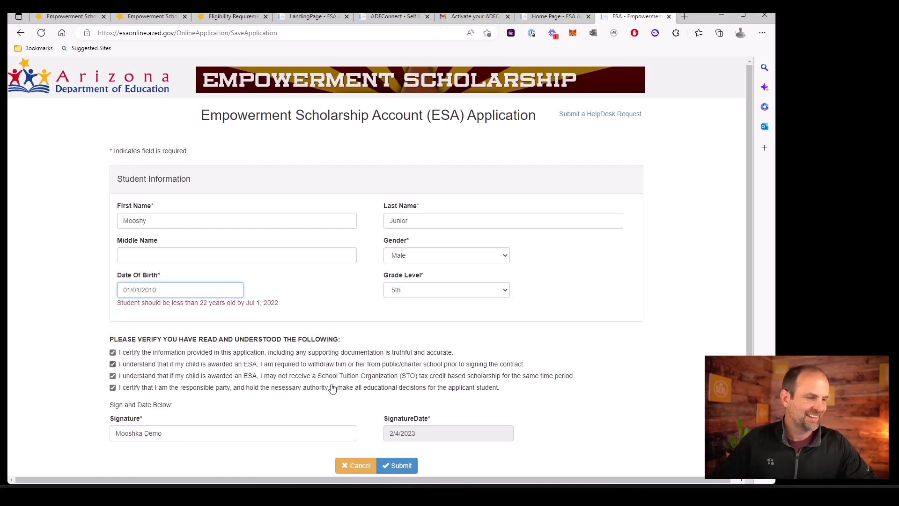
{"action": "left_click", "coordinate": [397, 465]}
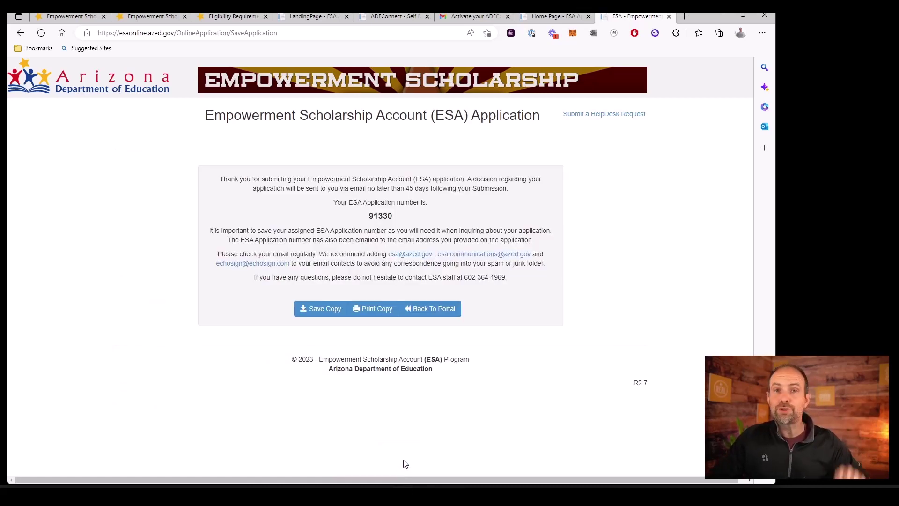
Go back to the portal home and expand the student's entry to see the status 'Your application is processing.'.
{"action": "left_click", "coordinate": [433, 309]}
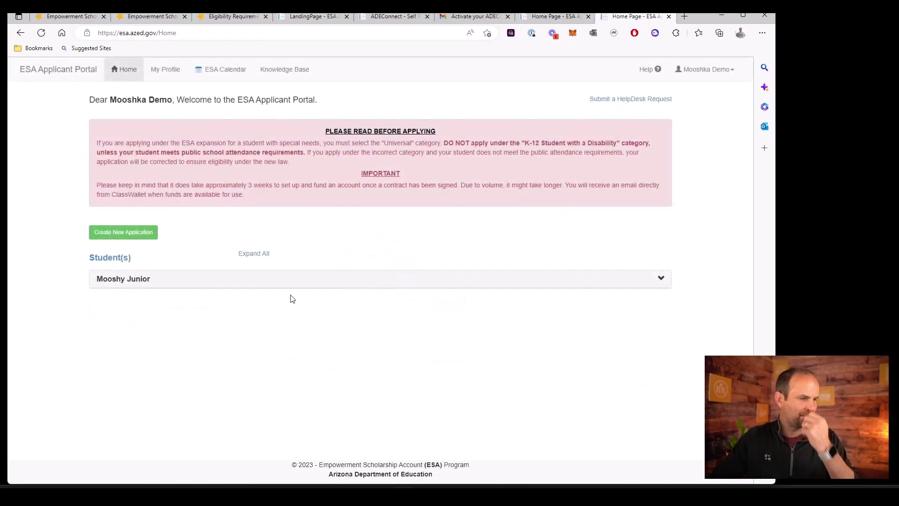
{"action": "left_click", "coordinate": [438, 284]}
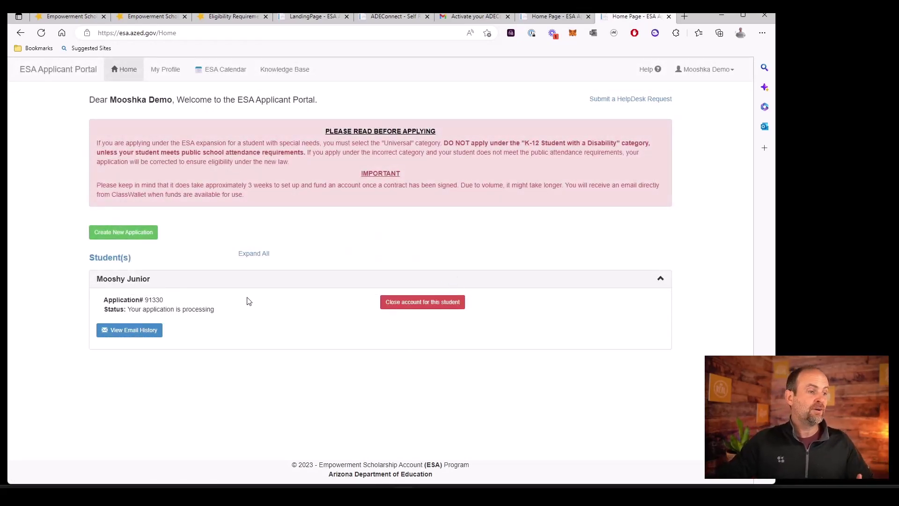
{"action": "left_click_drag", "start_coordinate": [214, 309], "coordinate": [127, 309]}
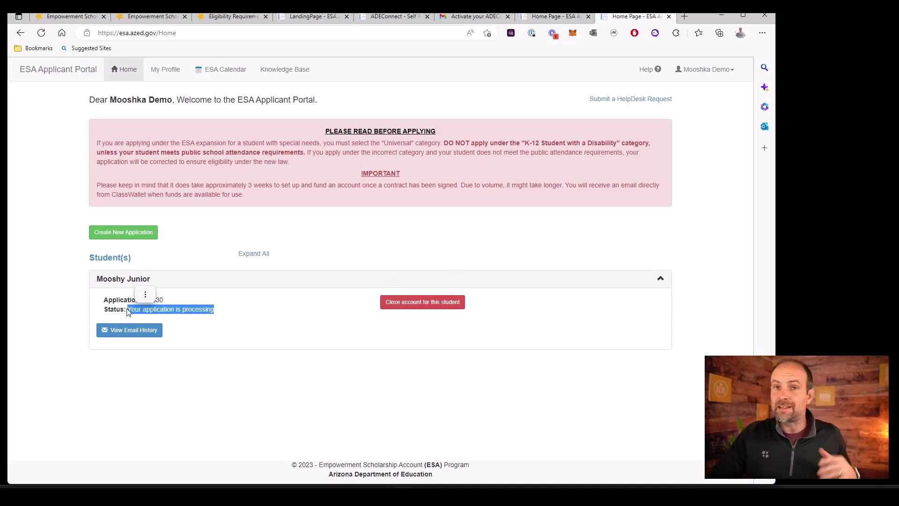